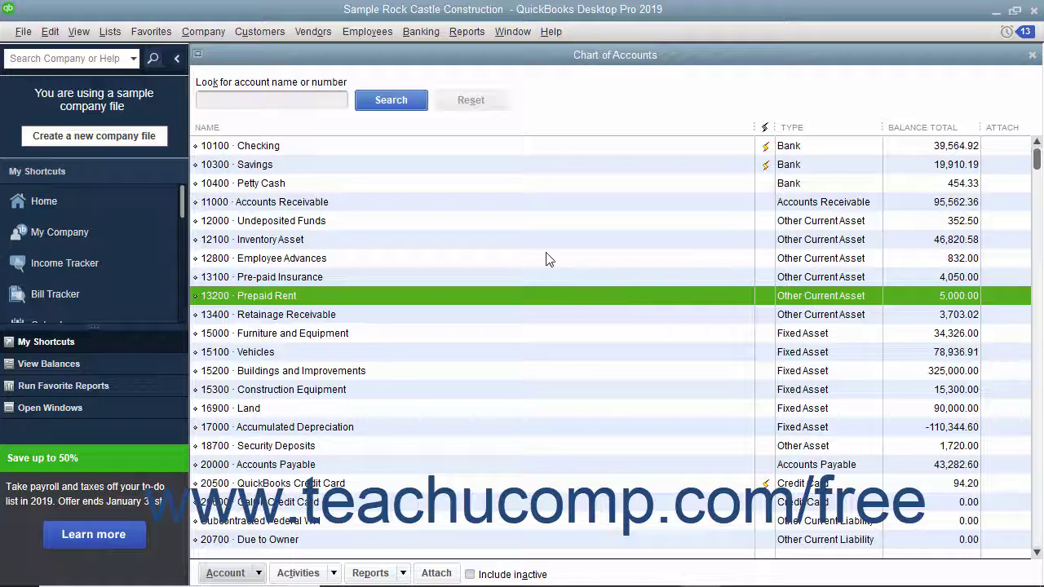
Start a general journal entry dated 01/15/2024 with the entry number PPRENT-01.
click(213, 31)
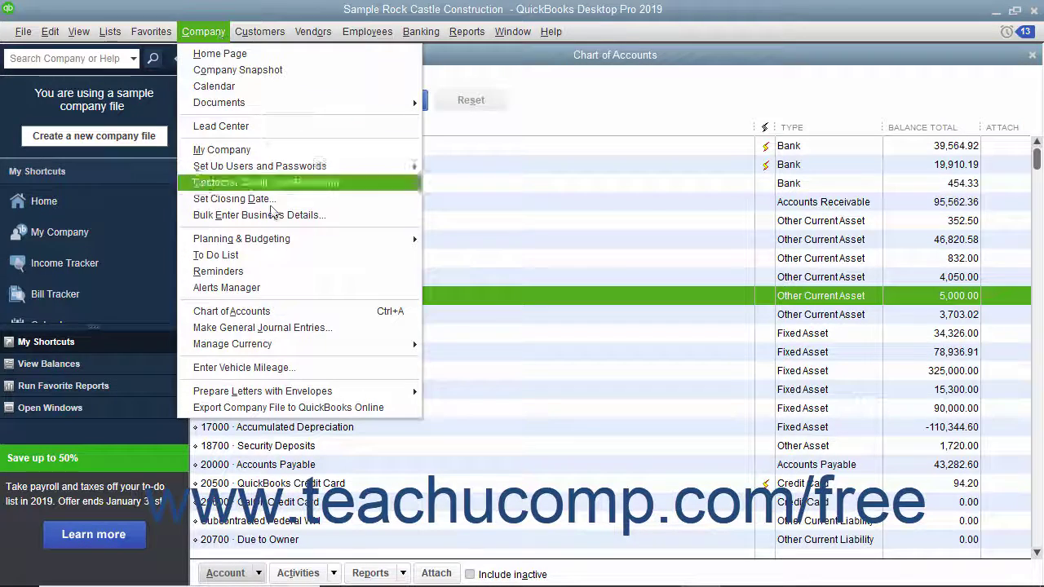
click(301, 328)
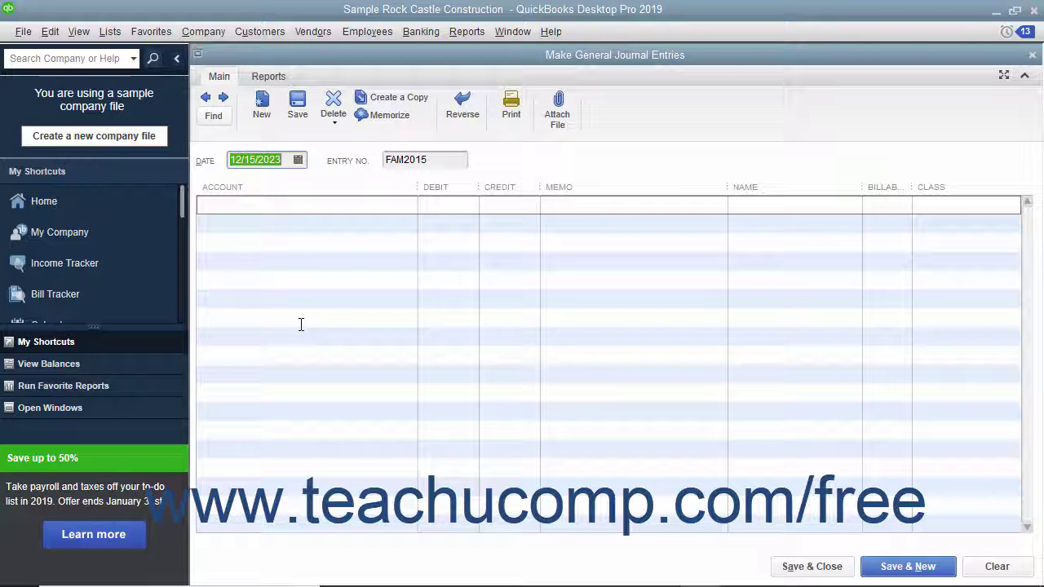
click(297, 160)
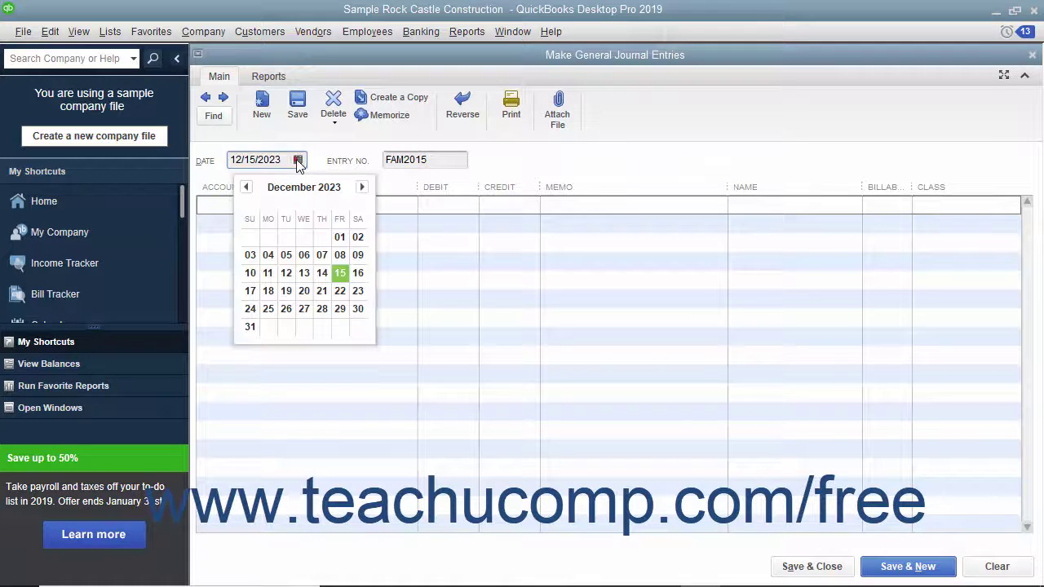
click(362, 187)
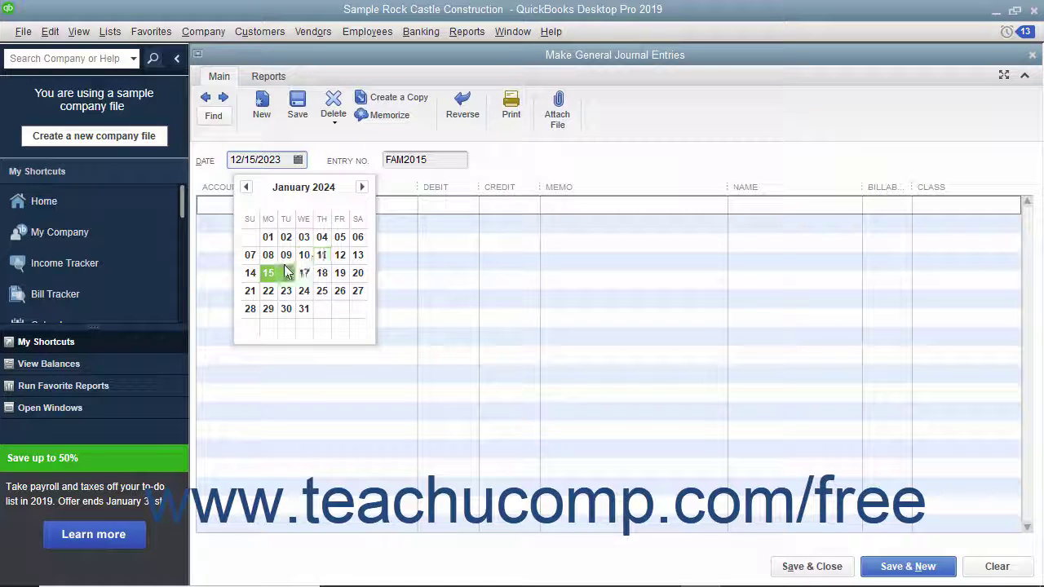
click(266, 273)
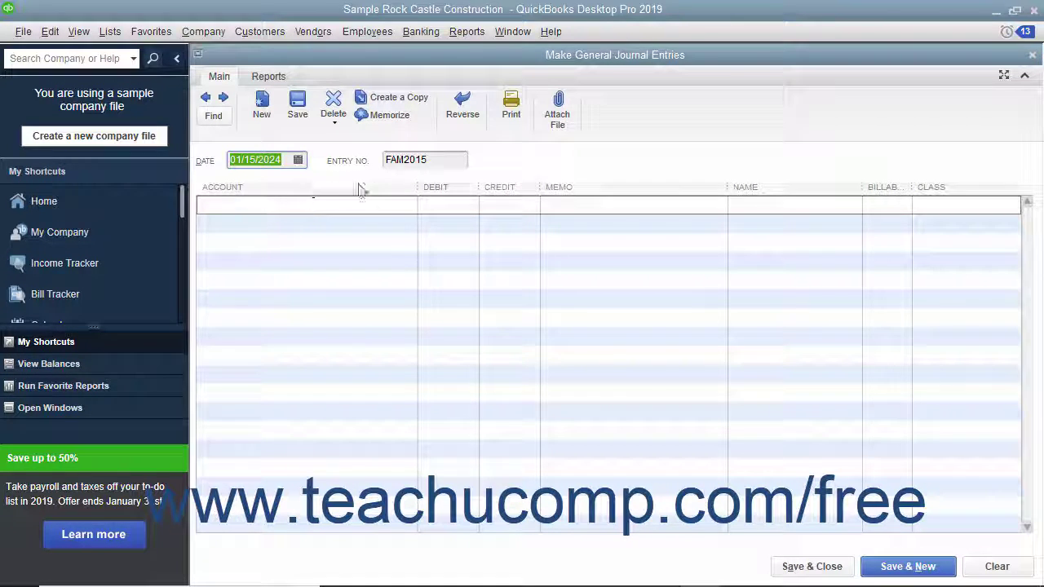
key(Tab)
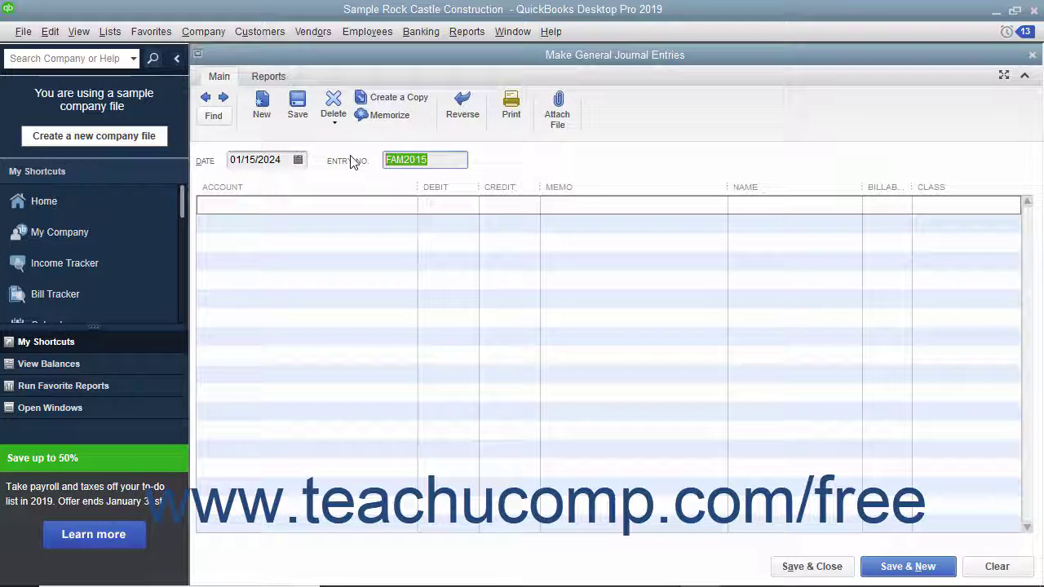
text(PPRENT-01)
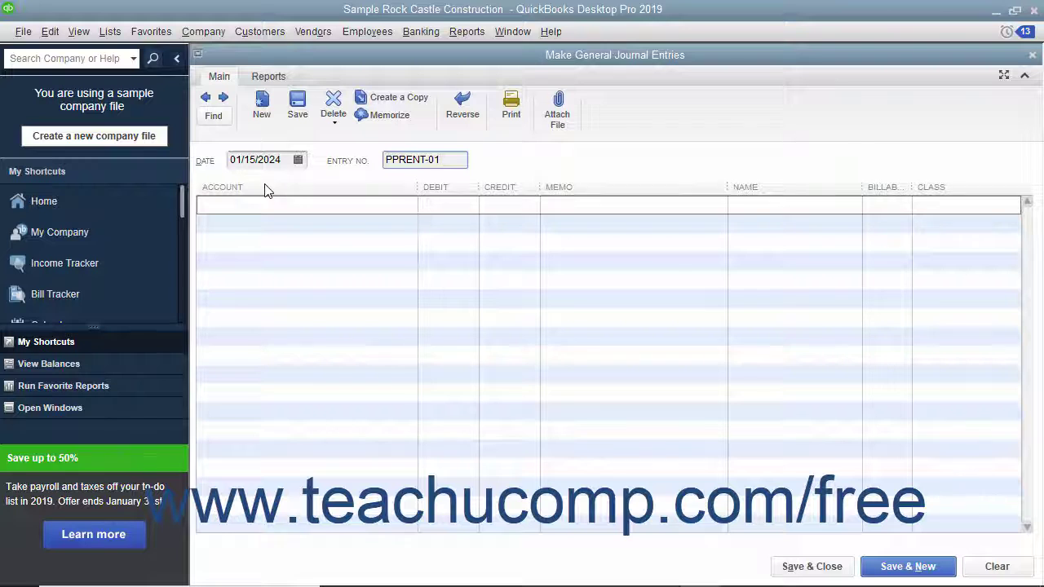
Enter a debit of 1,000.00 to the 63900 · Rent expense account on the first journal line.
click(250, 209)
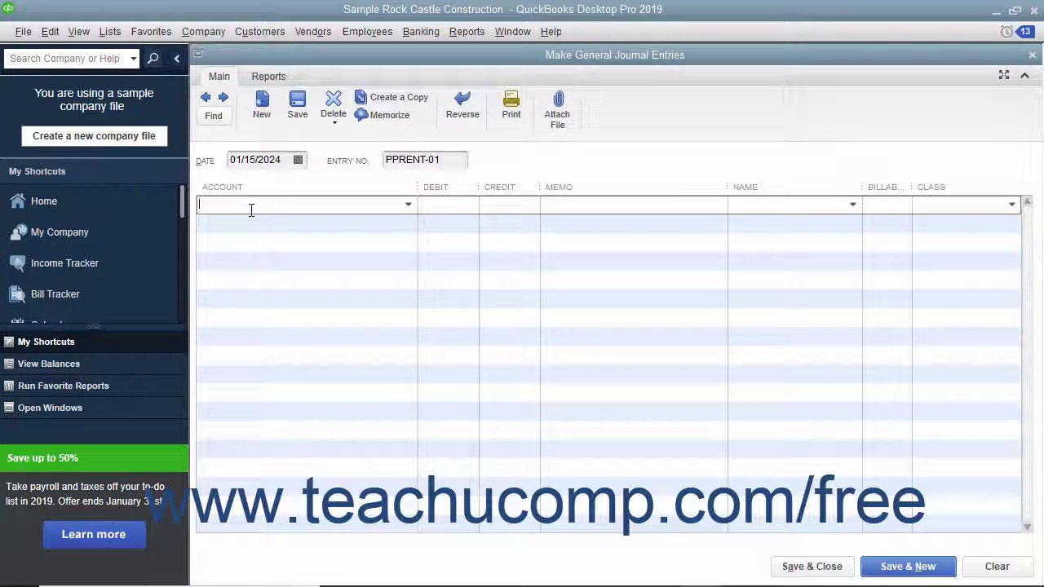
click(407, 205)
scroll(388, 327, down, 20)
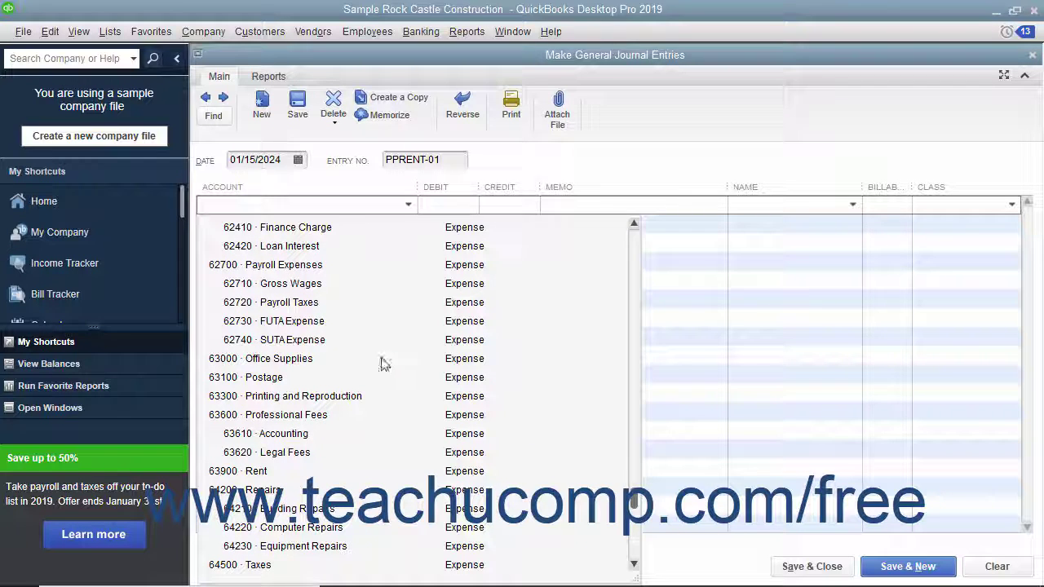
click(282, 468)
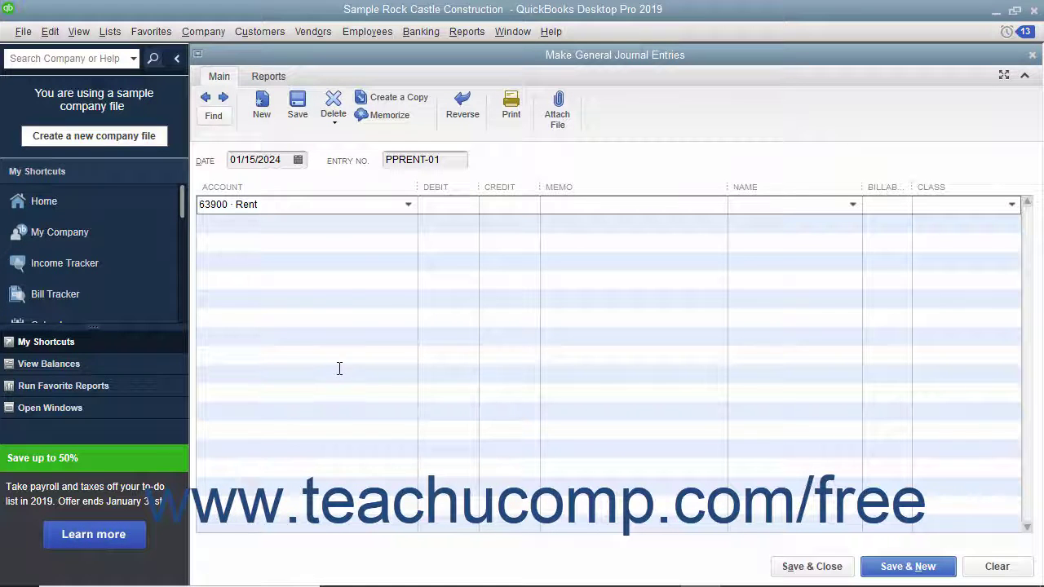
click(436, 204)
text(1000)
Assign the 1,000.00 credit on the second line to 13200 · Prepaid Rent, and discard the journal entry without saving.
click(367, 227)
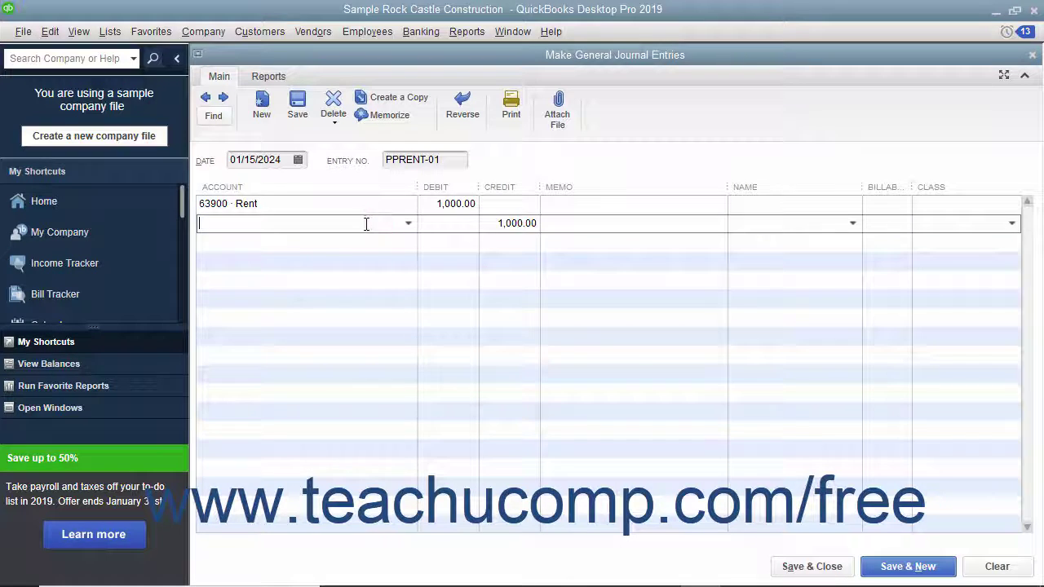
click(408, 224)
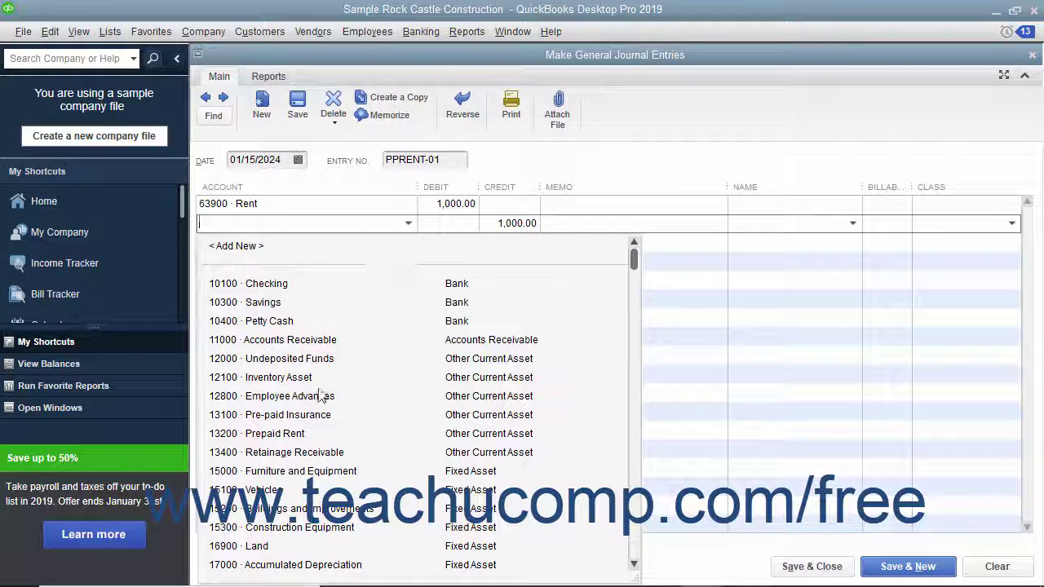
click(302, 427)
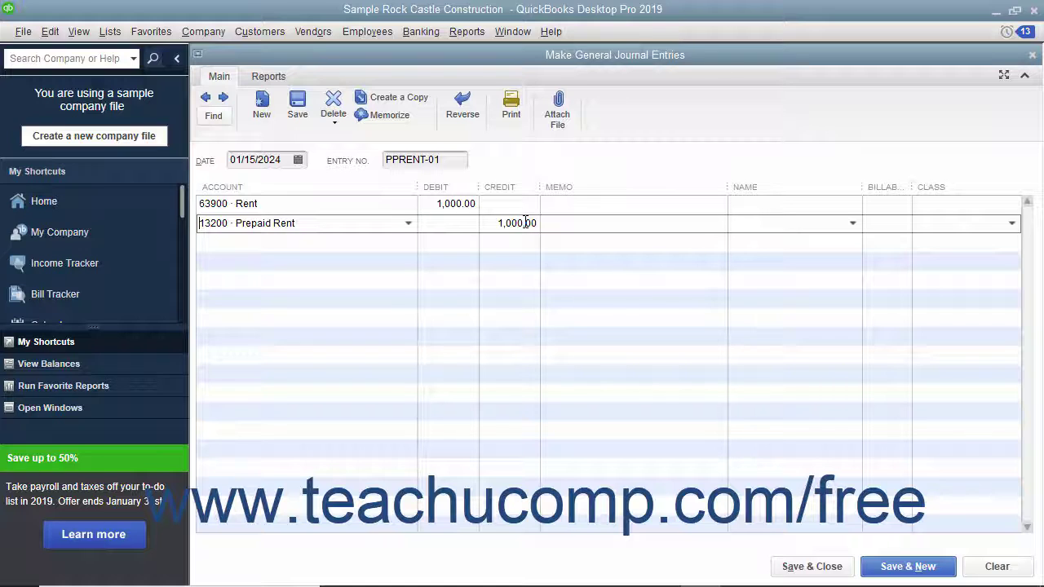
click(789, 557)
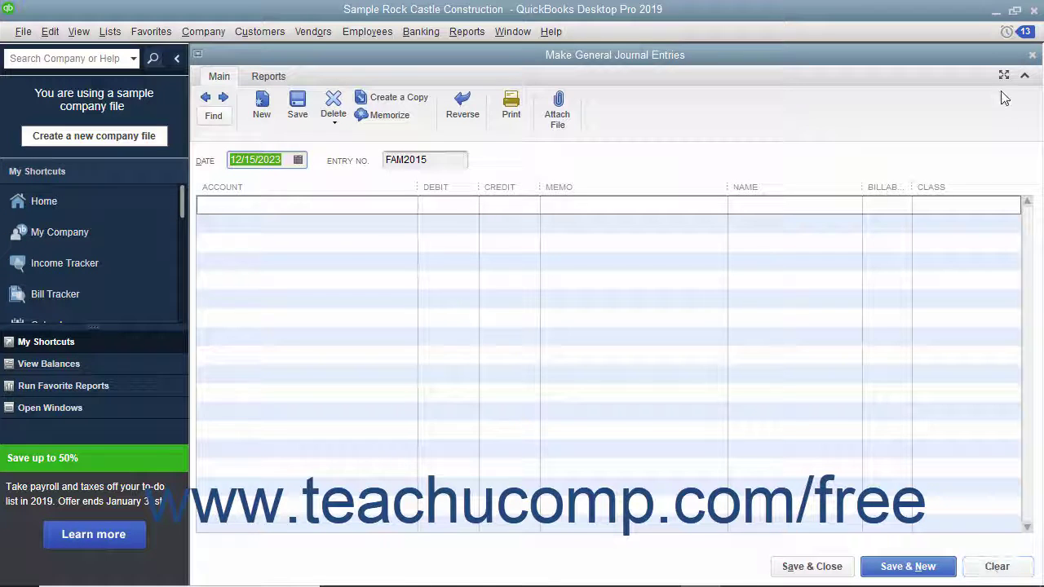
click(1031, 54)
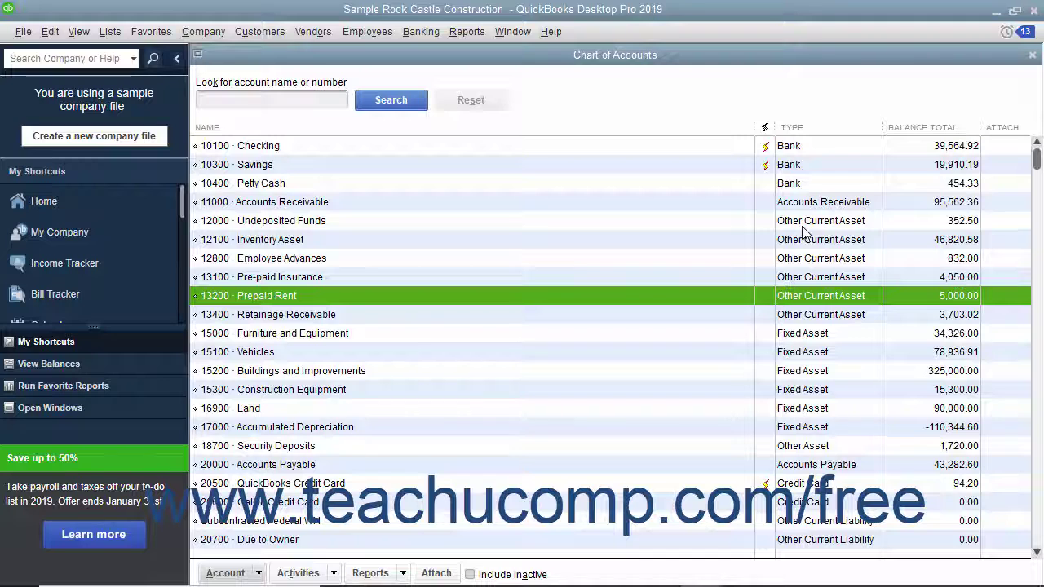
Open the register of the 13200 · Prepaid Rent account from the Chart of Accounts.
click(111, 31)
click(131, 51)
double_click(312, 297)
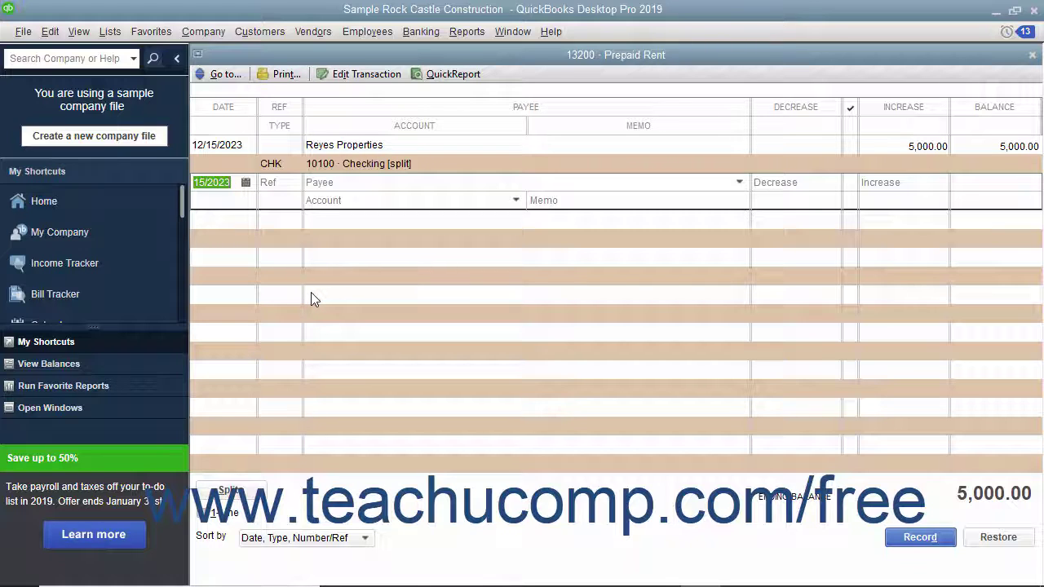
Date the new Prepaid Rent register transaction 01/15/2024 and give it the reference PPRENT-01.
click(296, 184)
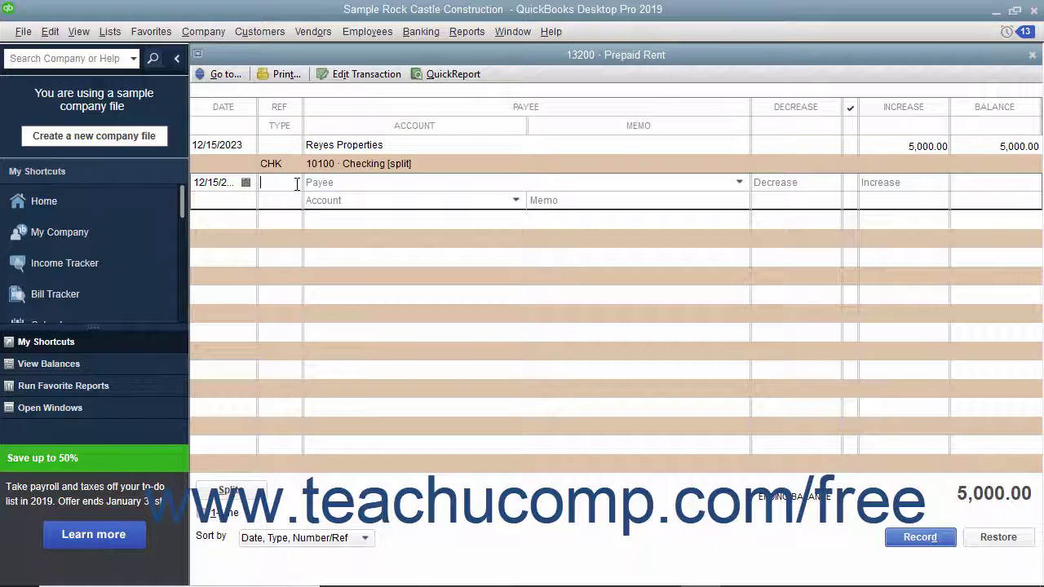
click(245, 183)
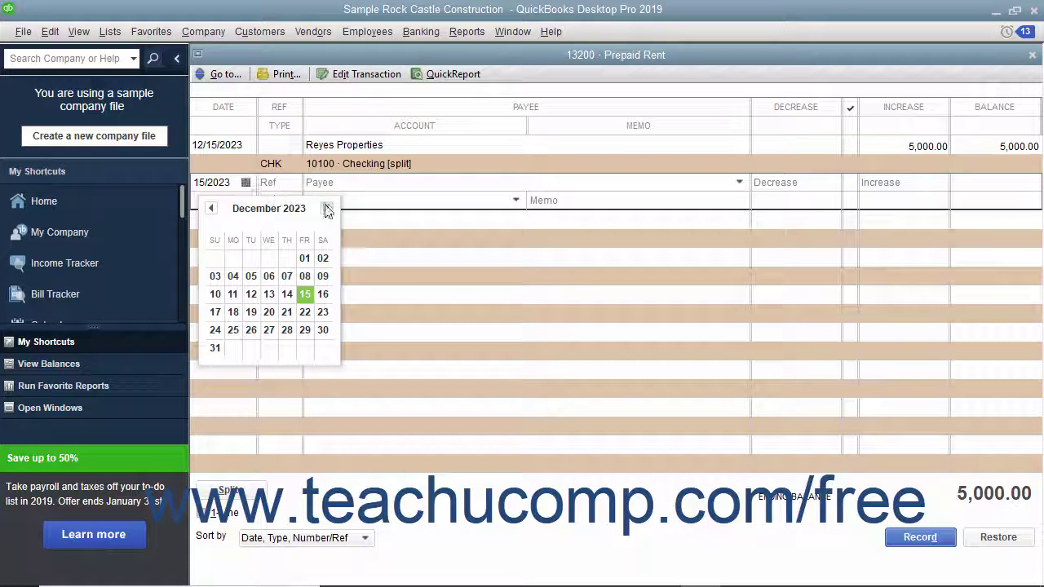
click(327, 209)
click(233, 294)
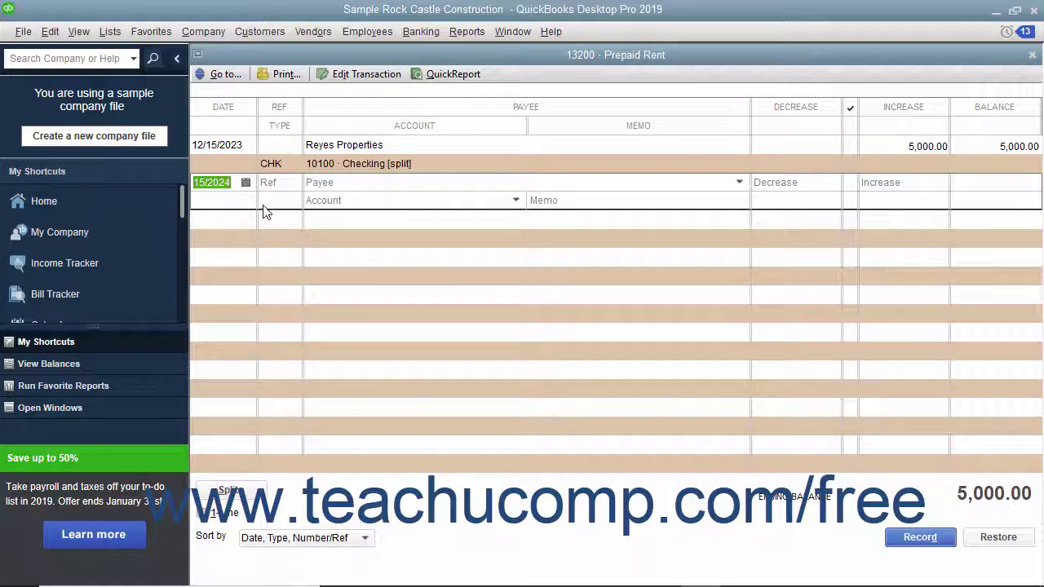
click(274, 183)
text(PPR)
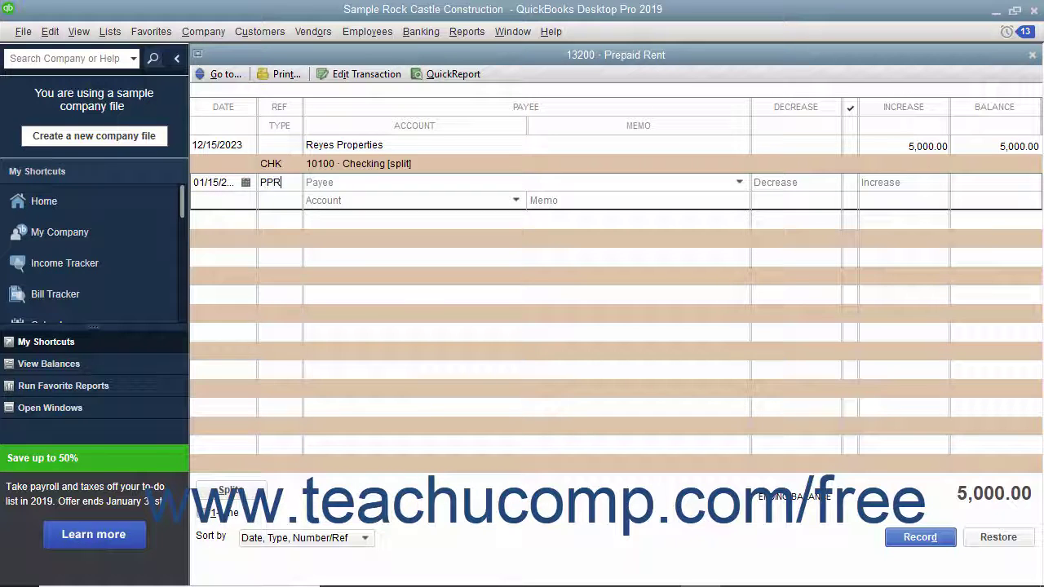
text(ENT-01)
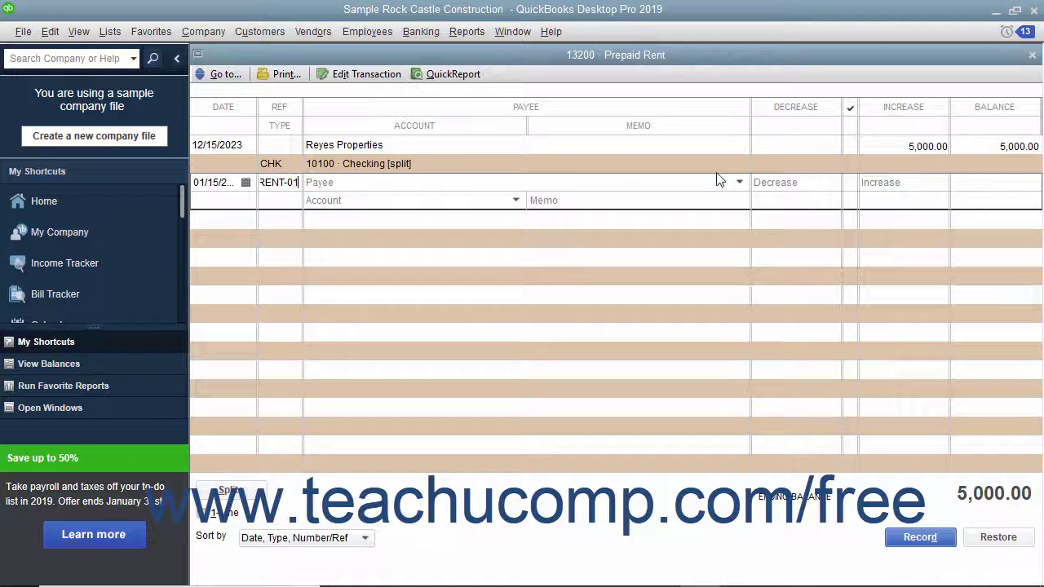
Enter a decrease of 1,000.00 against the 63900 · Rent account and record the register transaction.
click(773, 181)
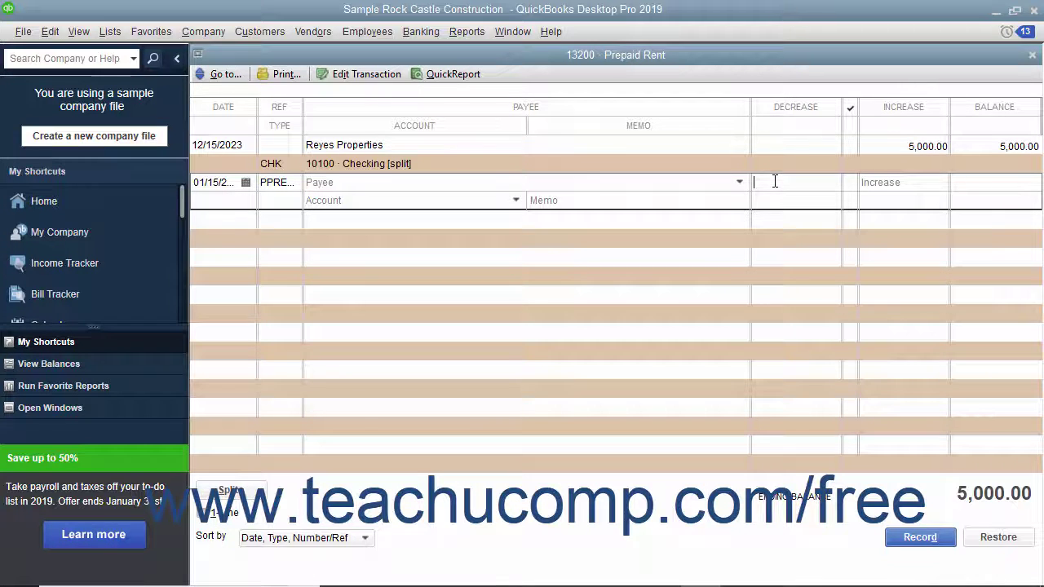
text(1000)
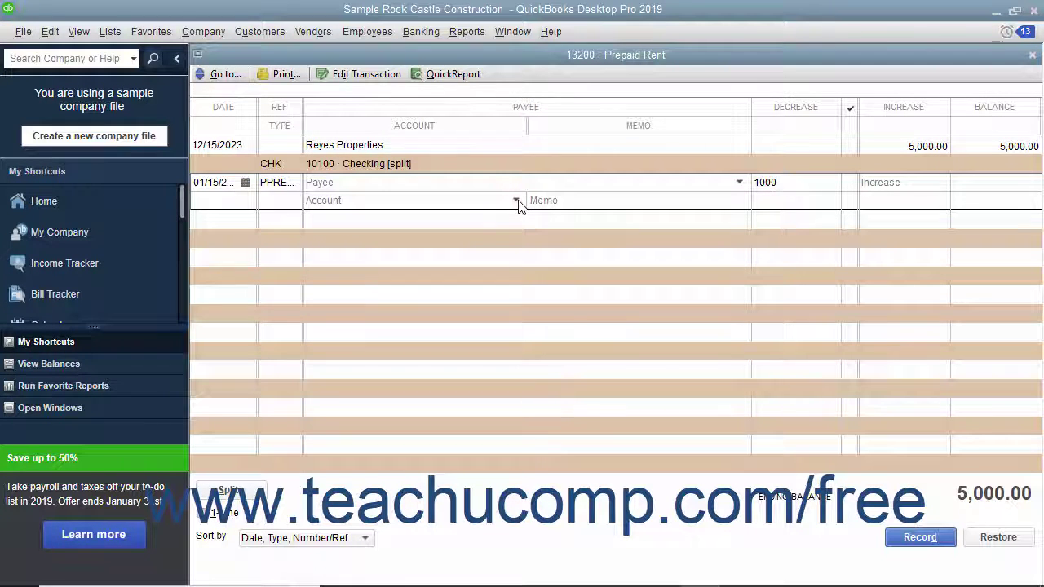
click(517, 201)
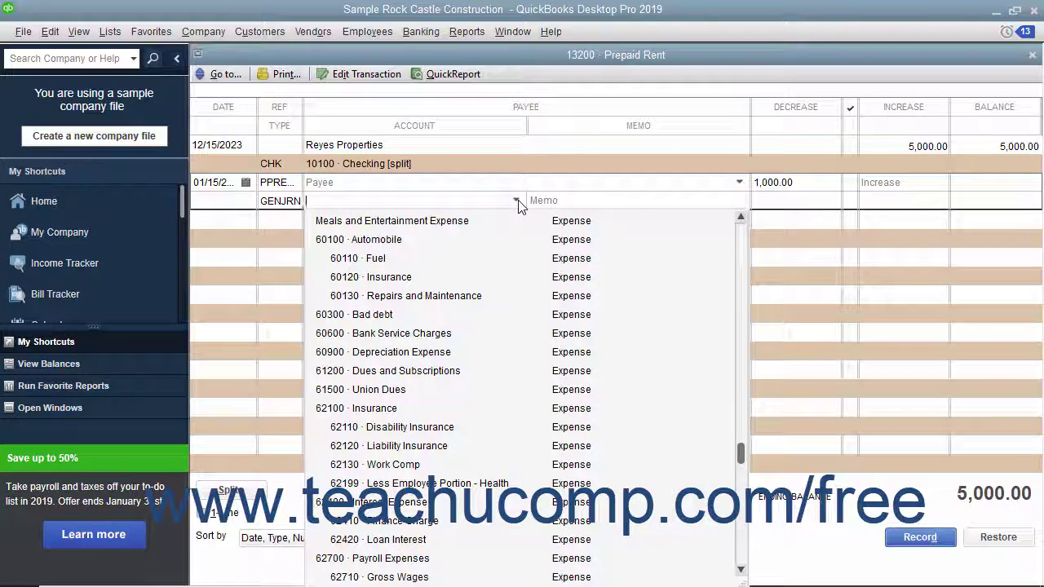
scroll(486, 359, down, 5)
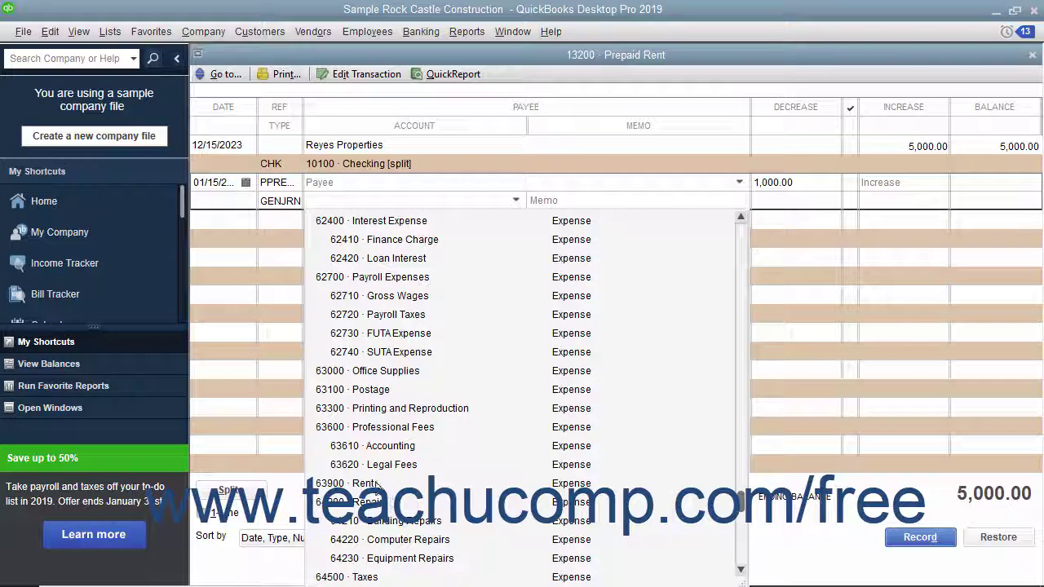
click(374, 481)
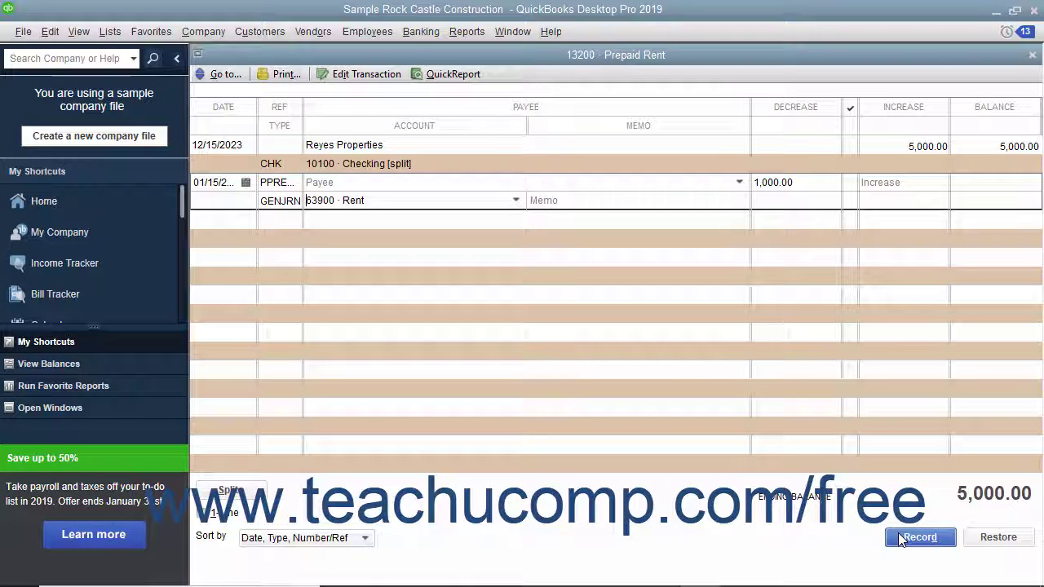
click(919, 537)
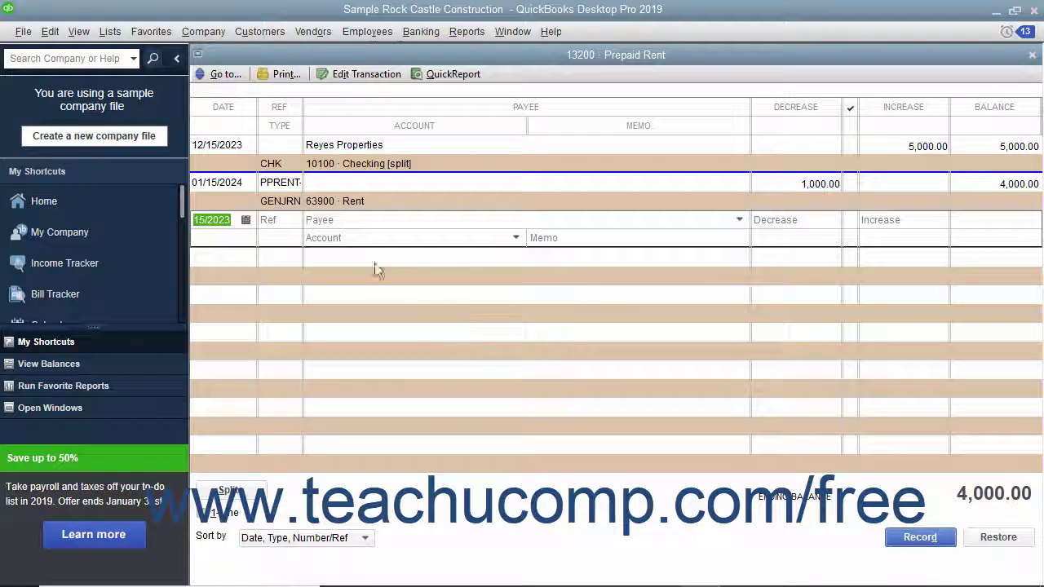
Open the recorded PPRENT-01 transaction as a general journal entry to review its debit and credit lines, and close it.
click(286, 204)
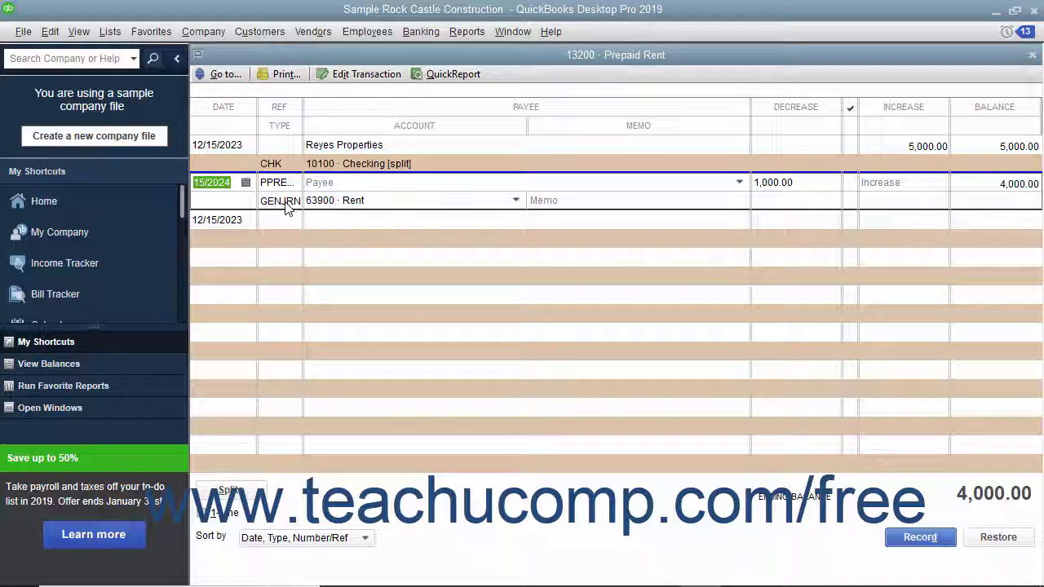
double_click(285, 204)
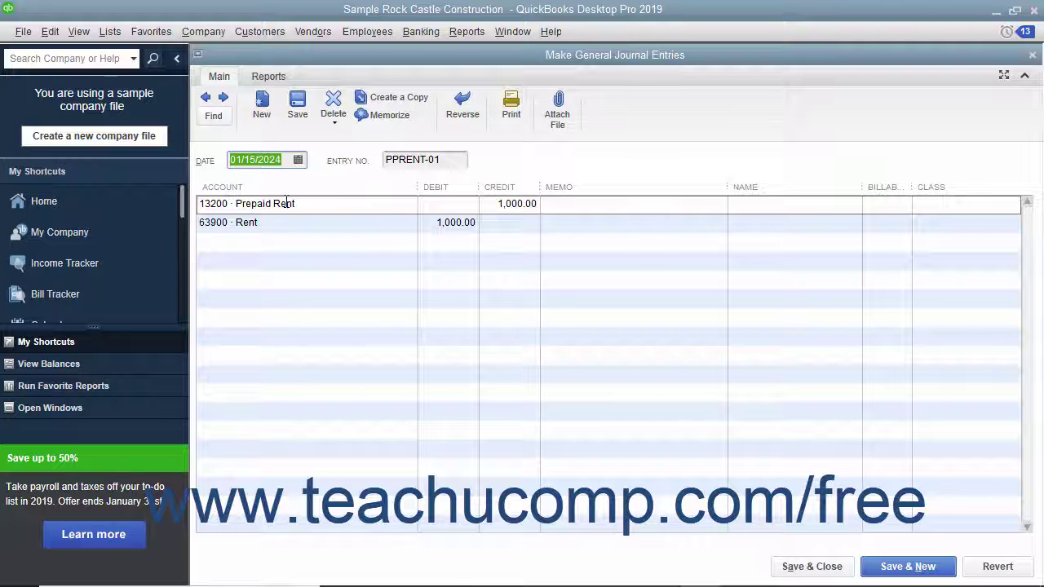
click(1032, 54)
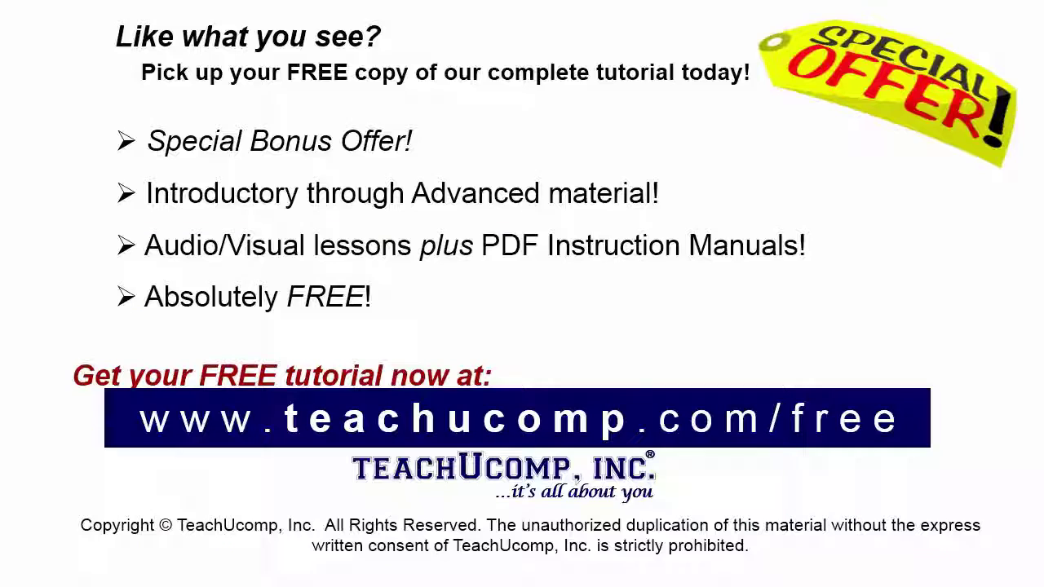